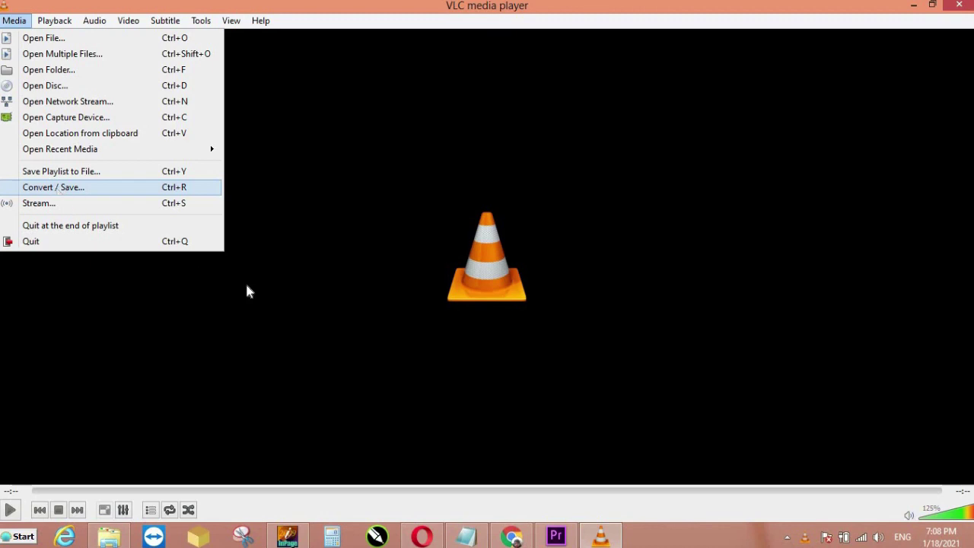
- Start a Convert / Save operation and add the Funny Hindi Birthday Song (Part 1) video from the happy birthdaysong folder
{"action": "left_click", "coordinate": [259, 292]}
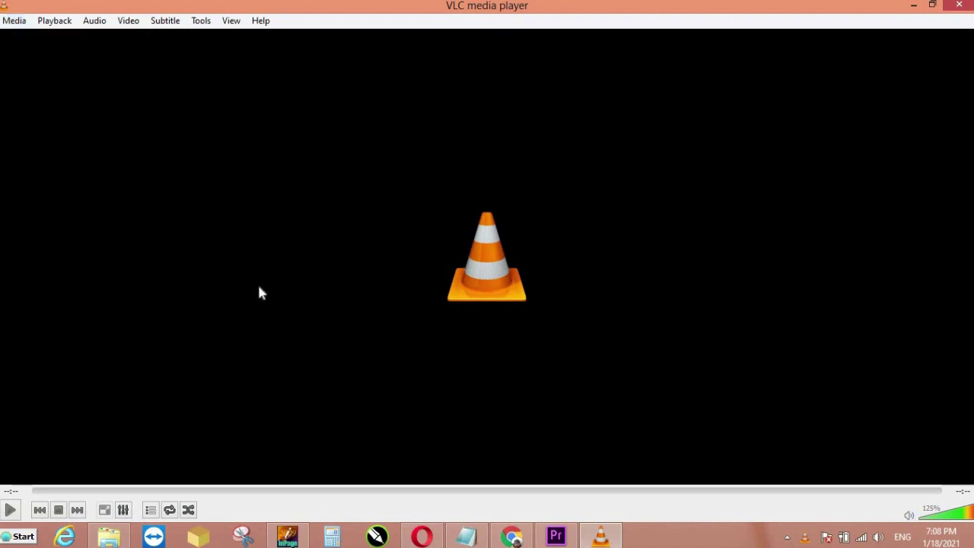
{"action": "key", "text": "ctrl+r"}
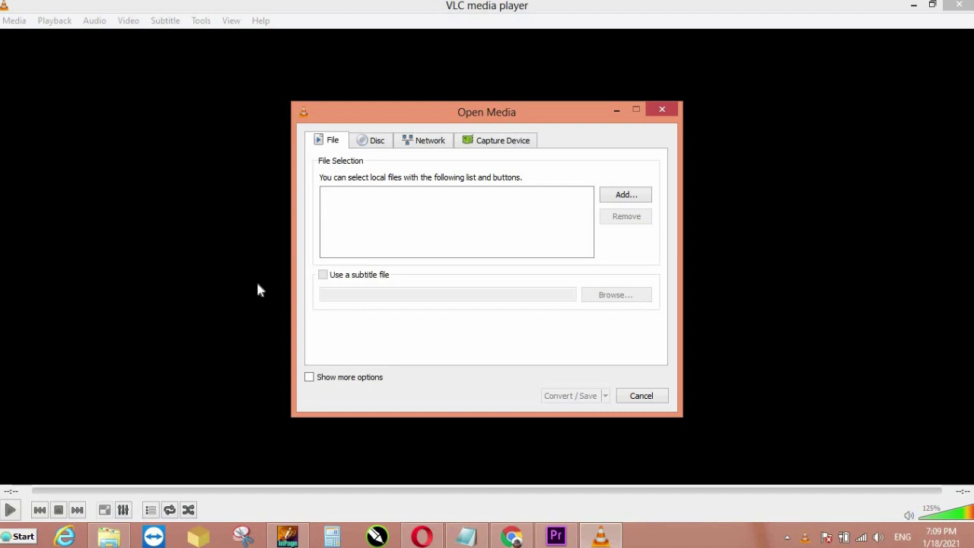
{"action": "left_click", "coordinate": [627, 196]}
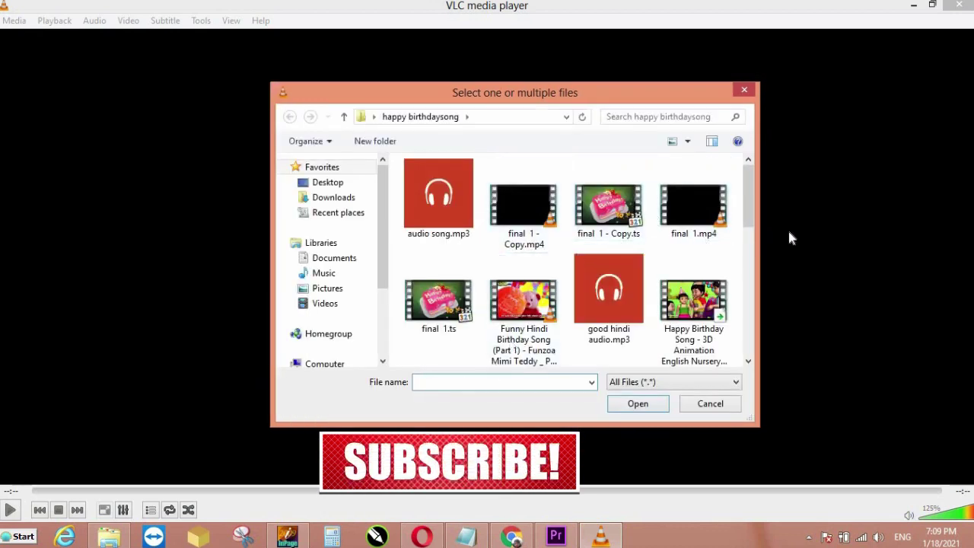
{"action": "left_click_drag", "start_coordinate": [749, 219], "coordinate": [737, 177]}
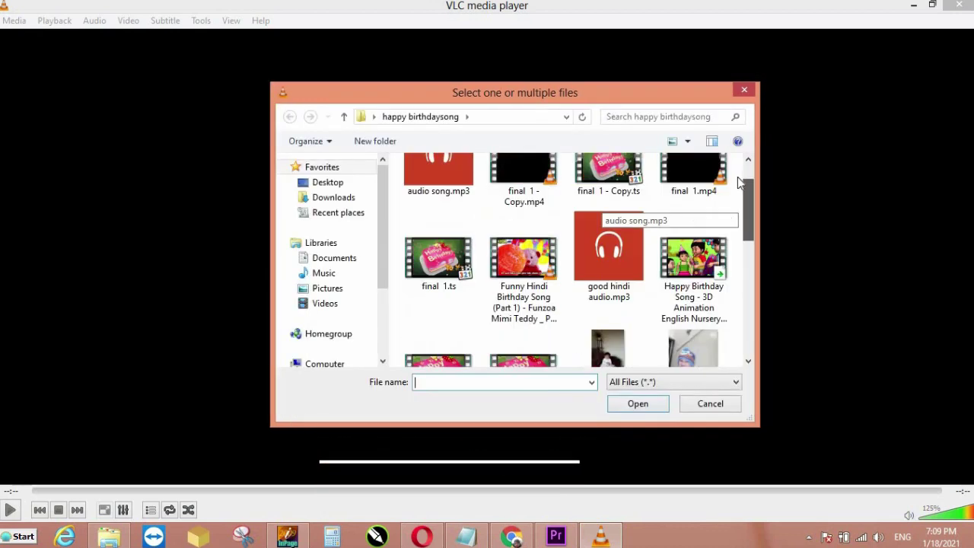
{"action": "left_click", "coordinate": [508, 331]}
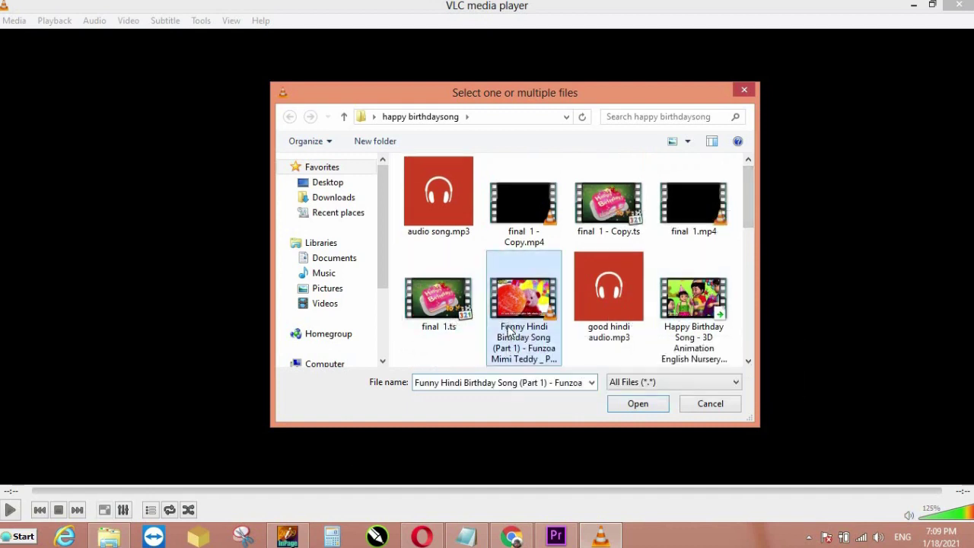
{"action": "left_click", "coordinate": [626, 405]}
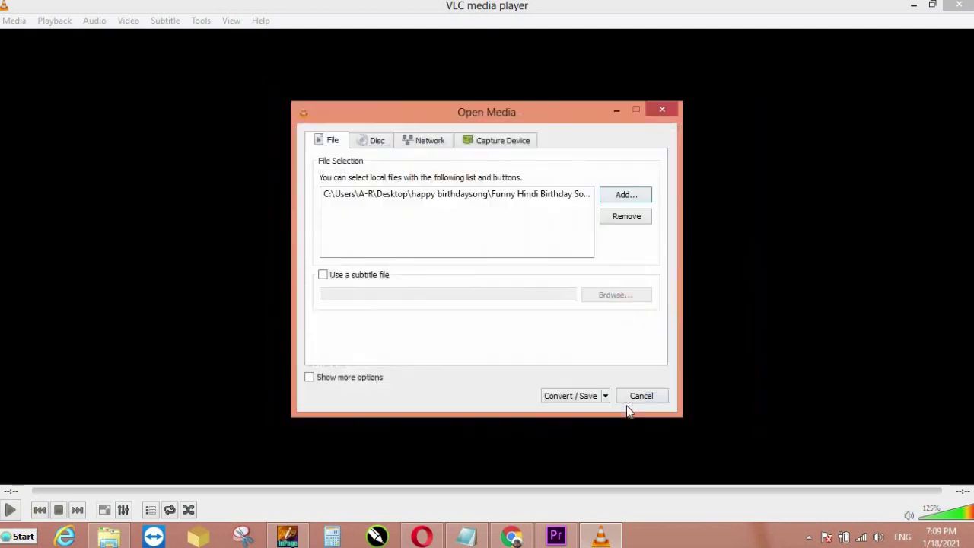
- Mute the system sound and open the conversion settings for the added video
{"action": "left_click", "coordinate": [879, 536]}
{"action": "left_click", "coordinate": [812, 454]}
{"action": "left_click", "coordinate": [606, 398]}
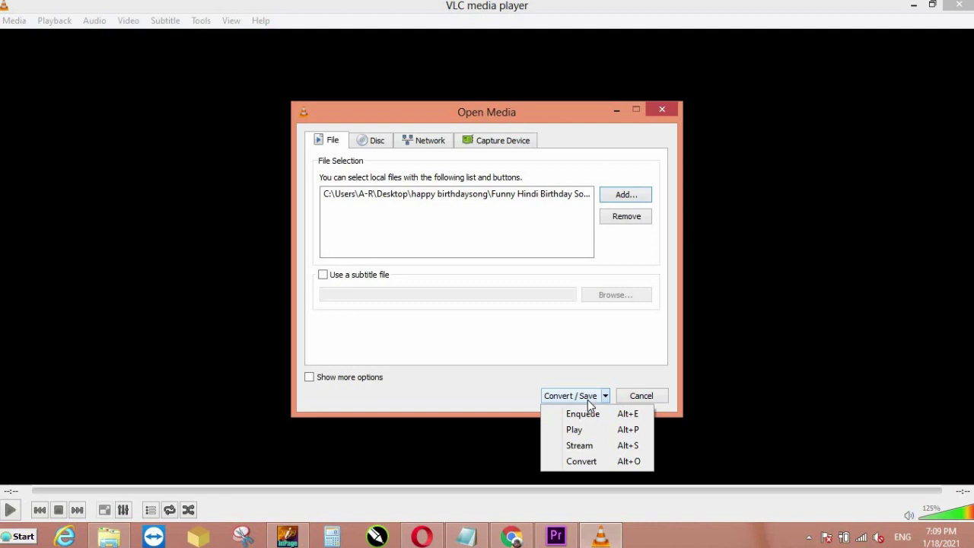
{"action": "left_click", "coordinate": [554, 401]}
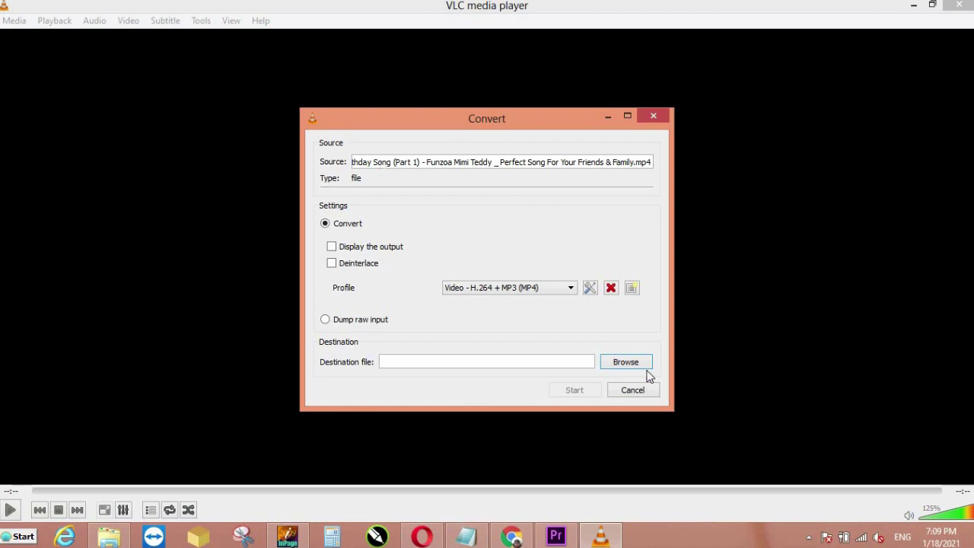
- Examine the available video, audio and device conversion profiles, and close the conversion settings without converting
{"action": "left_click", "coordinate": [471, 293]}
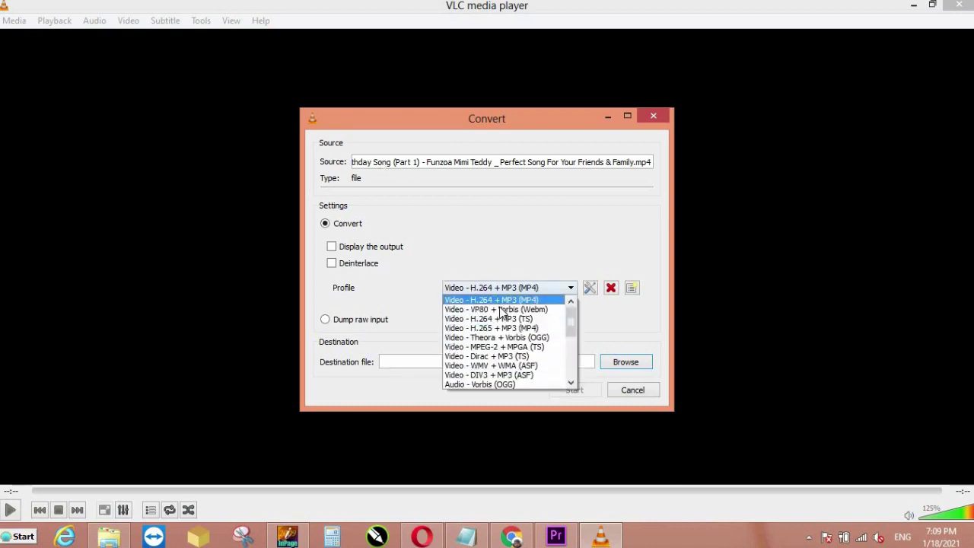
{"action": "scroll", "coordinate": [505, 314], "scroll_direction": "down", "scroll_amount": 4}
{"action": "scroll", "coordinate": [493, 383], "scroll_direction": "up", "scroll_amount": 5}
{"action": "scroll", "coordinate": [493, 380], "scroll_direction": "down", "scroll_amount": 2}
{"action": "scroll", "coordinate": [493, 380], "scroll_direction": "up", "scroll_amount": 2}
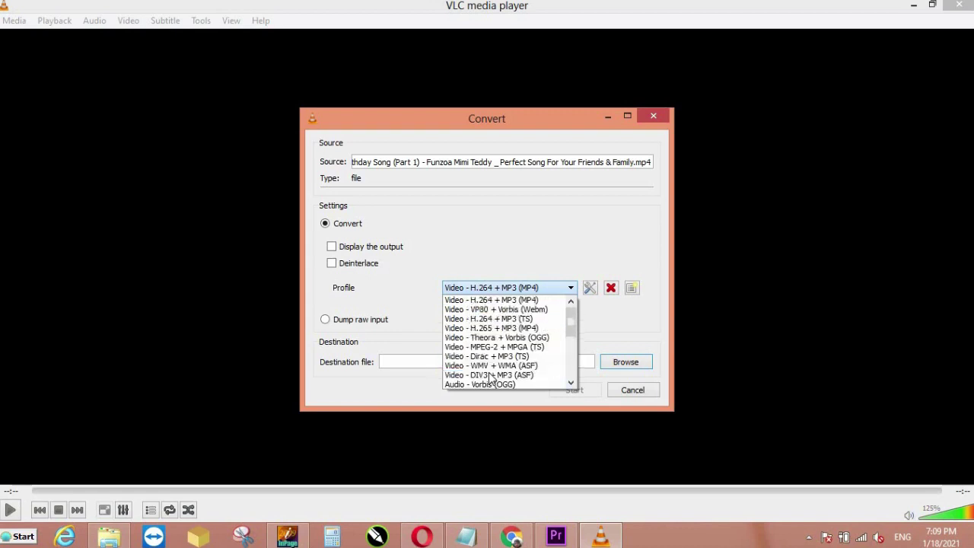
{"action": "scroll", "coordinate": [561, 334], "scroll_direction": "down", "scroll_amount": 1}
{"action": "left_click", "coordinate": [571, 302]}
{"action": "scroll", "coordinate": [571, 304], "scroll_direction": "up", "scroll_amount": 1}
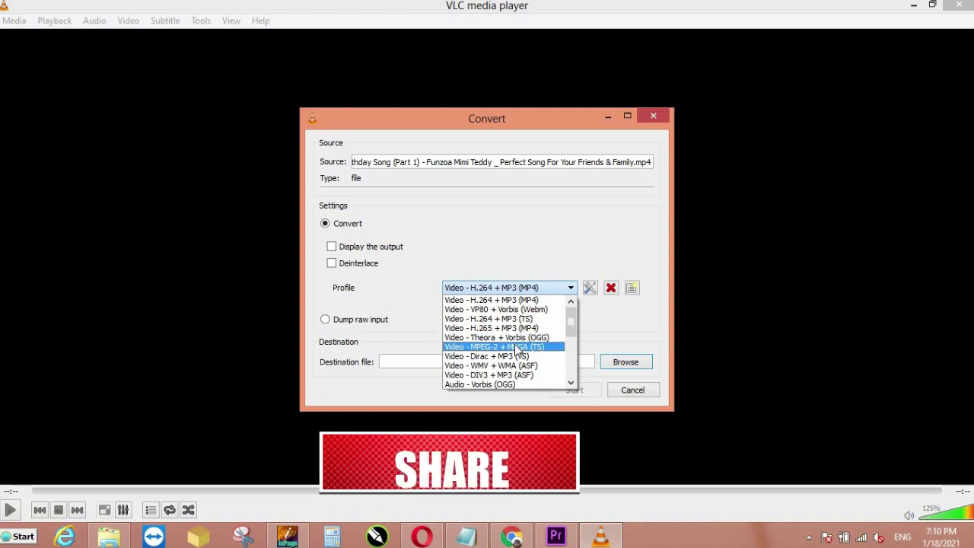
{"action": "scroll", "coordinate": [516, 350], "scroll_direction": "down", "scroll_amount": 5}
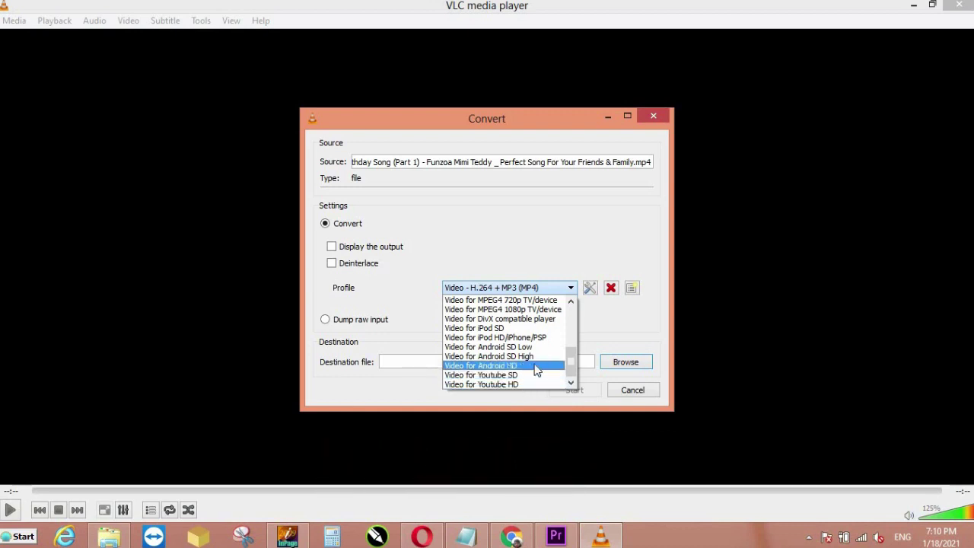
{"action": "scroll", "coordinate": [536, 368], "scroll_direction": "up", "scroll_amount": 3}
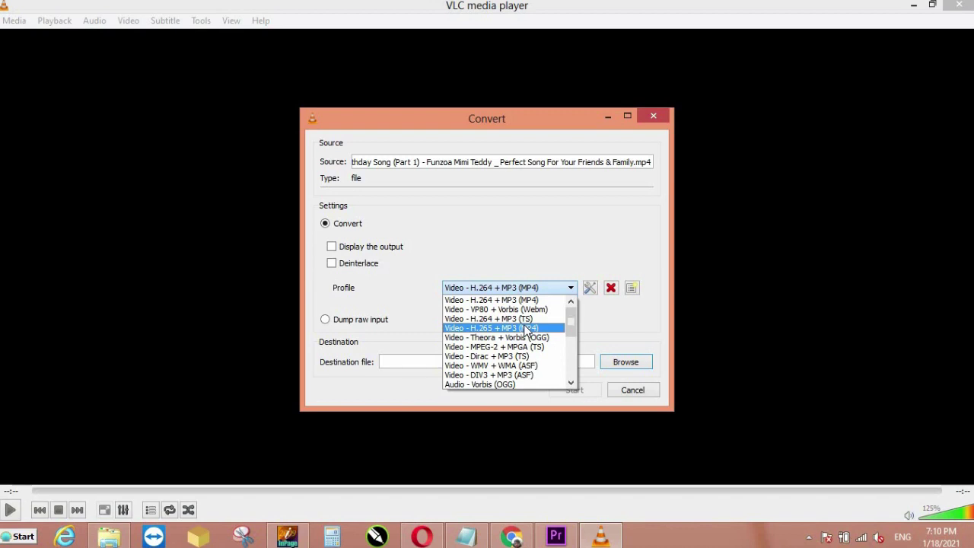
{"action": "scroll", "coordinate": [524, 324], "scroll_direction": "down", "scroll_amount": 1}
{"action": "scroll", "coordinate": [524, 330], "scroll_direction": "down", "scroll_amount": 1}
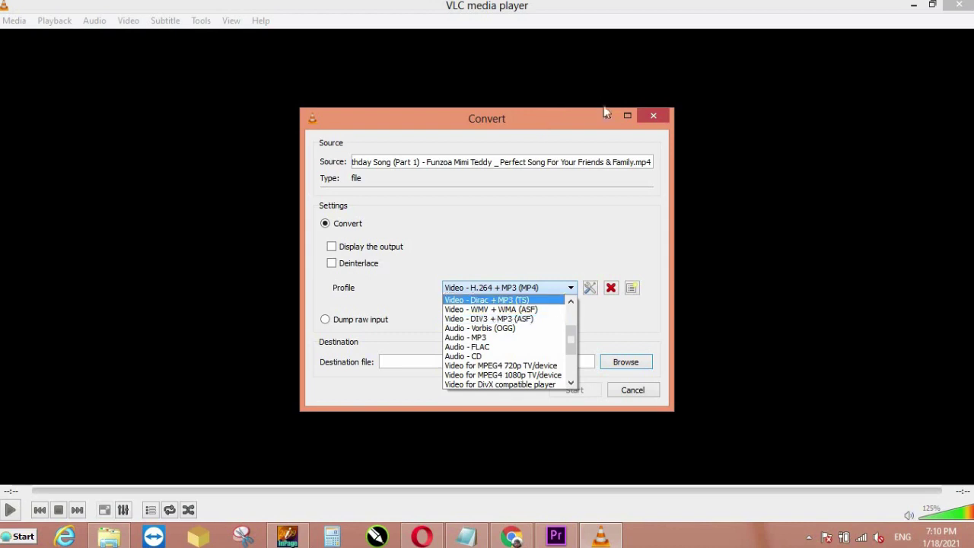
{"action": "left_click", "coordinate": [651, 114]}
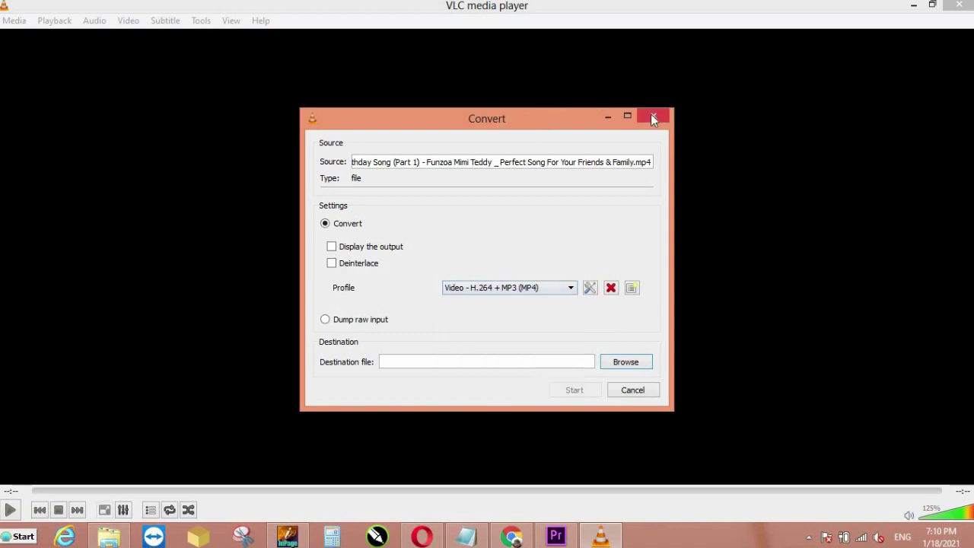
{"action": "left_click", "coordinate": [631, 390]}
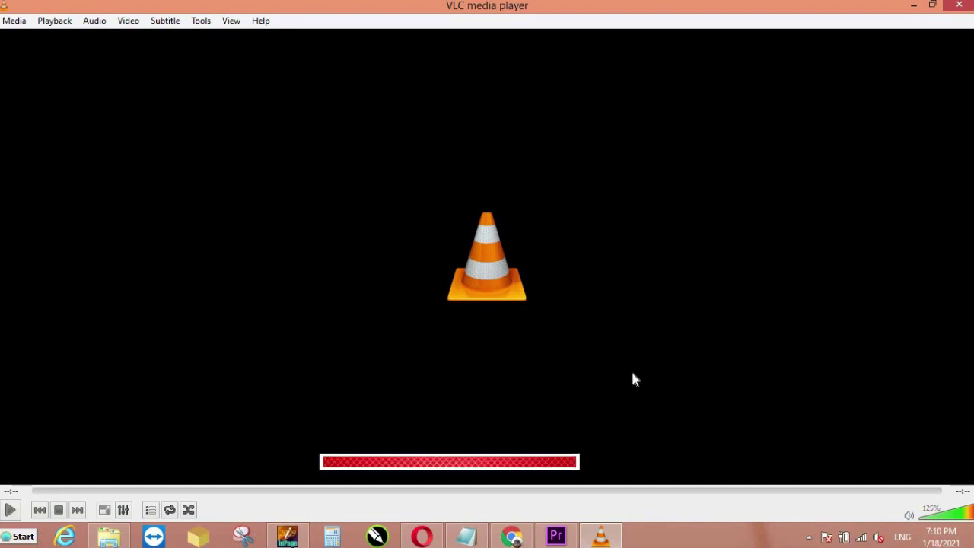
- Reopen the media file selection and add the Funny Hindi Birthday Song (Part 1) video to the list again
{"action": "key", "text": "ctrl+n"}
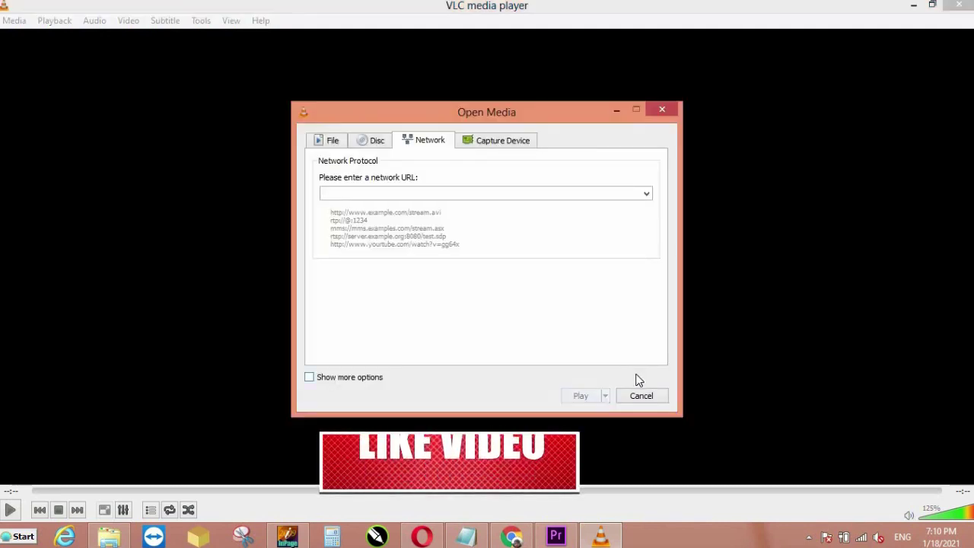
{"action": "left_click", "coordinate": [321, 140]}
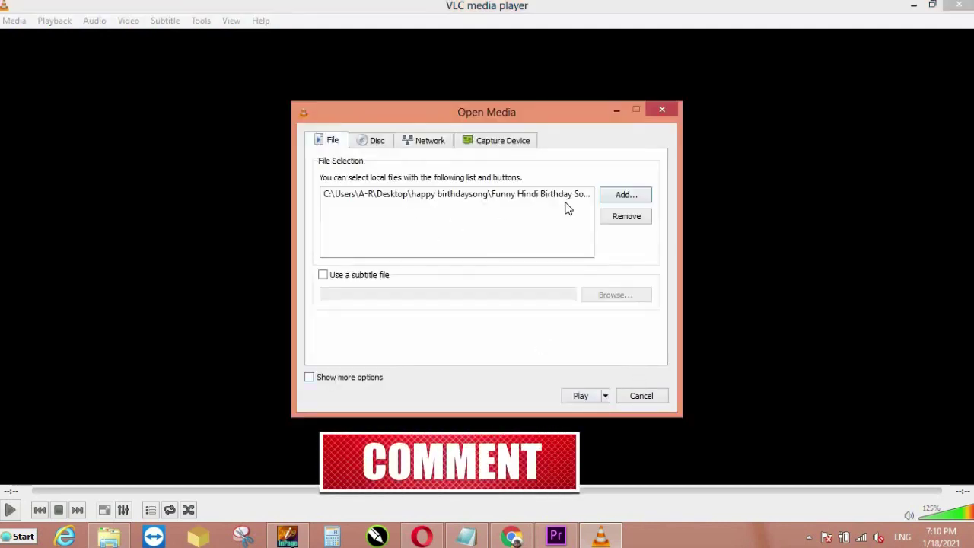
{"action": "left_click", "coordinate": [624, 195]}
{"action": "left_click", "coordinate": [524, 304]}
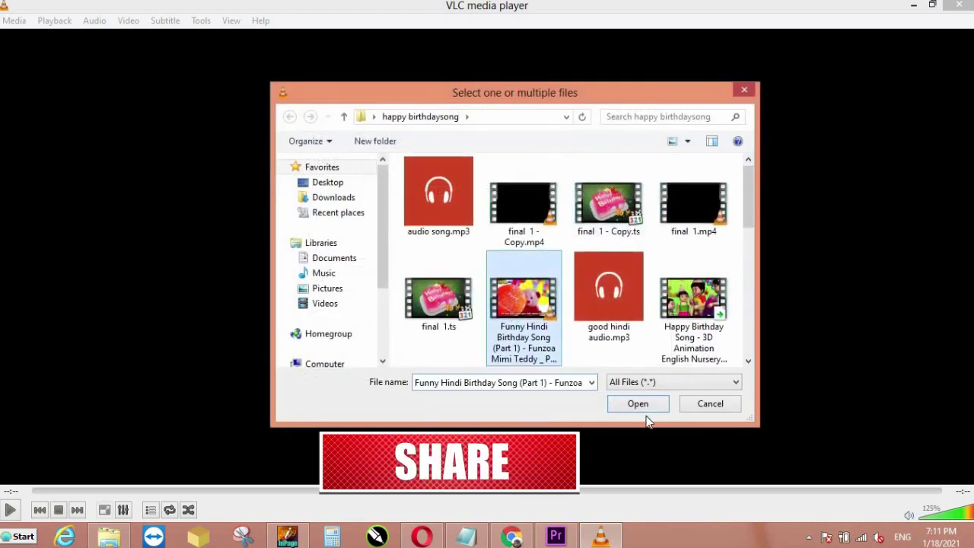
{"action": "left_click", "coordinate": [620, 409]}
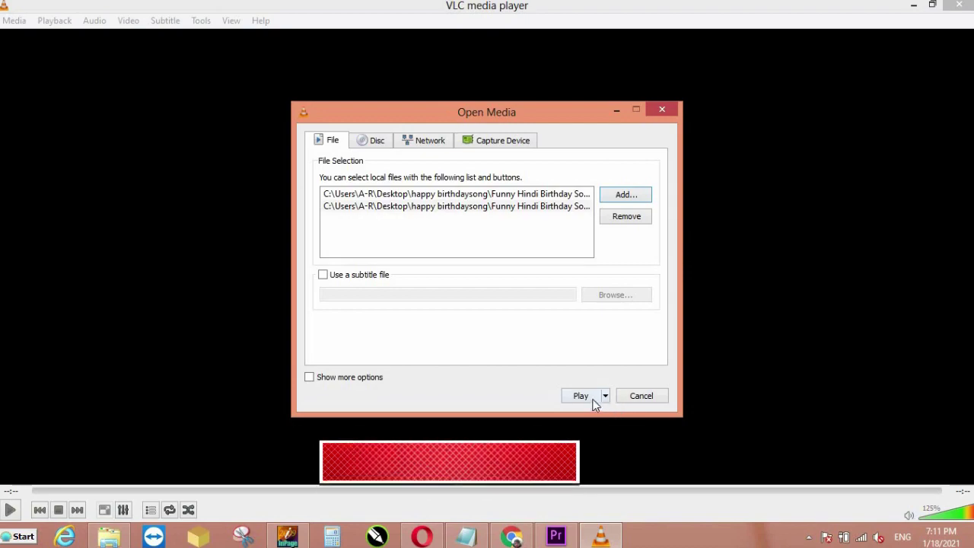
- Play the listed birthday song video and pause it after about three seconds
{"action": "left_click", "coordinate": [426, 195]}
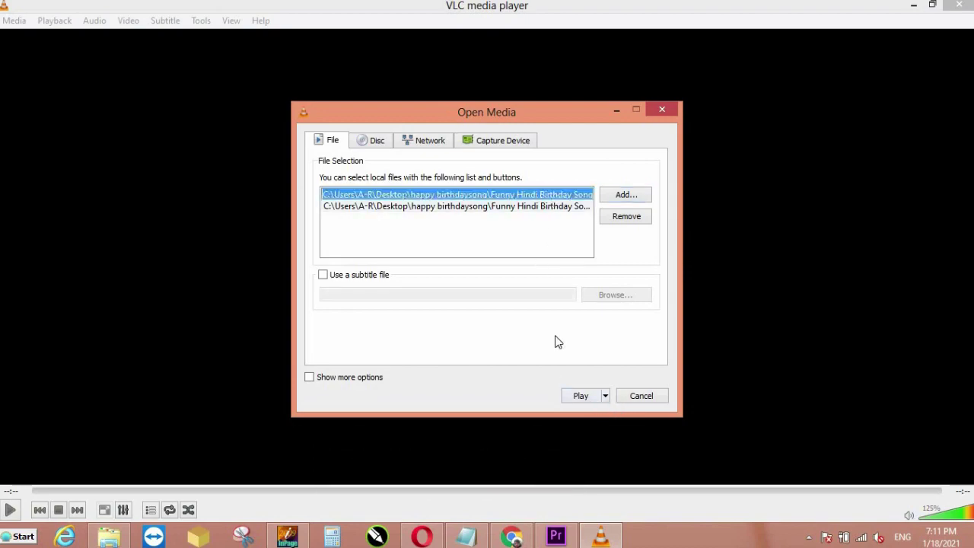
{"action": "left_click", "coordinate": [575, 398]}
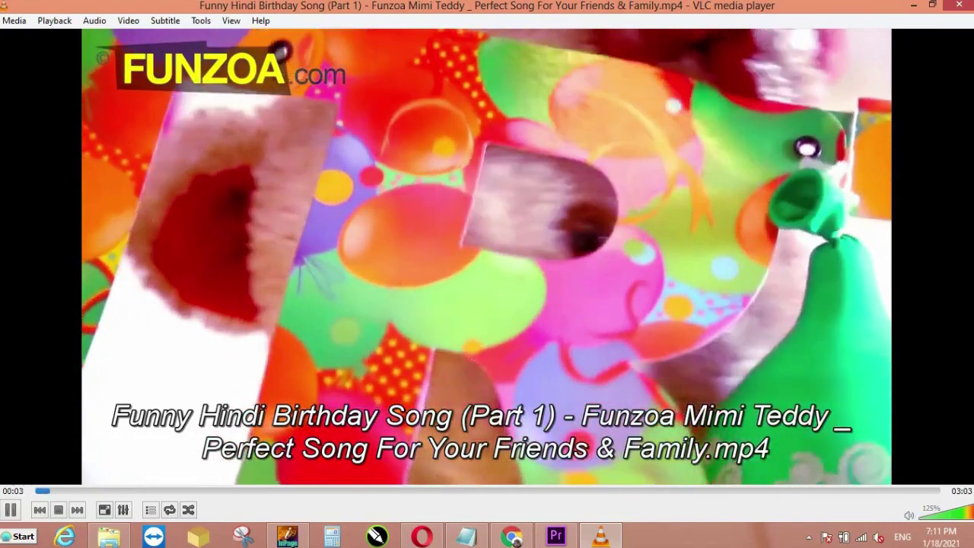
{"action": "left_click", "coordinate": [224, 271]}
- Open the conversion settings for the listed birthday song video and choose the Audio - MP3 profile
{"action": "left_click", "coordinate": [14, 21]}
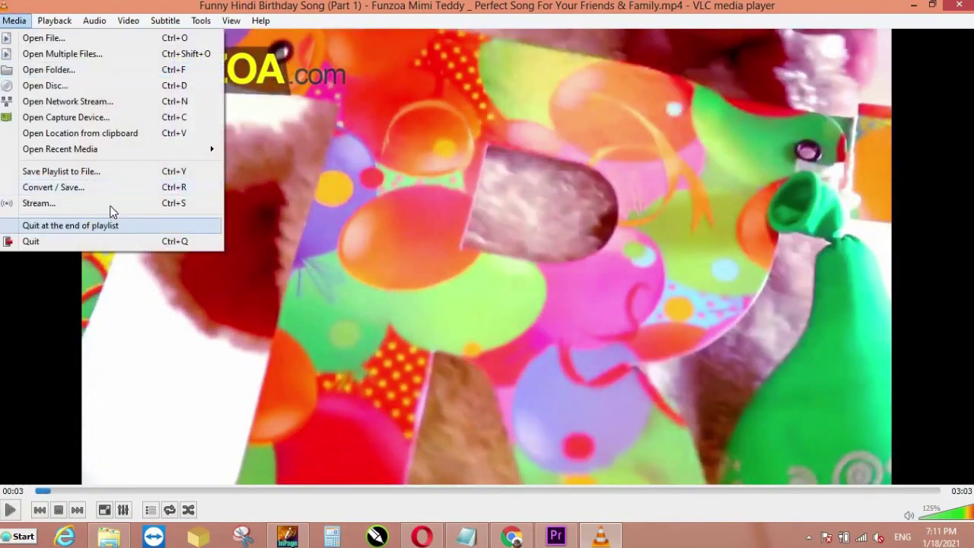
{"action": "left_click", "coordinate": [113, 190]}
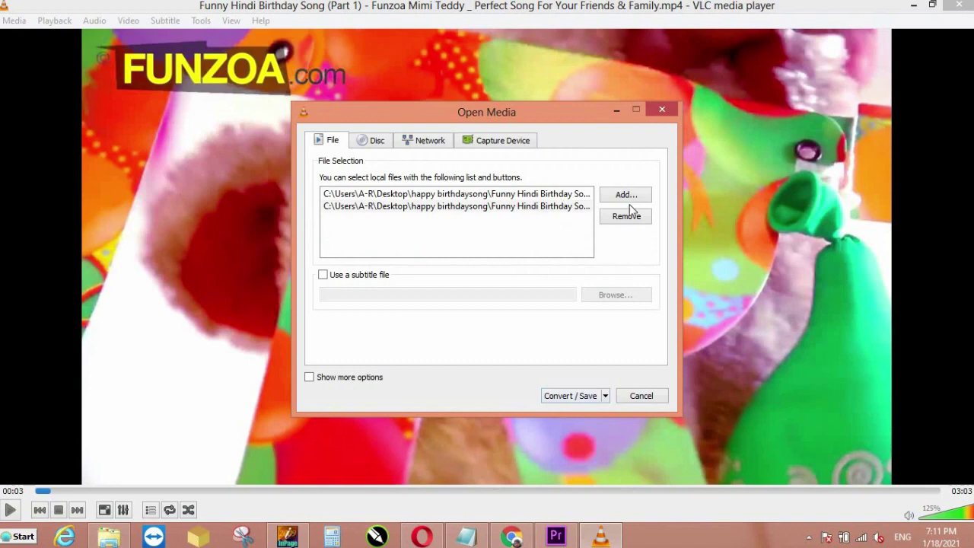
{"action": "left_click", "coordinate": [493, 207]}
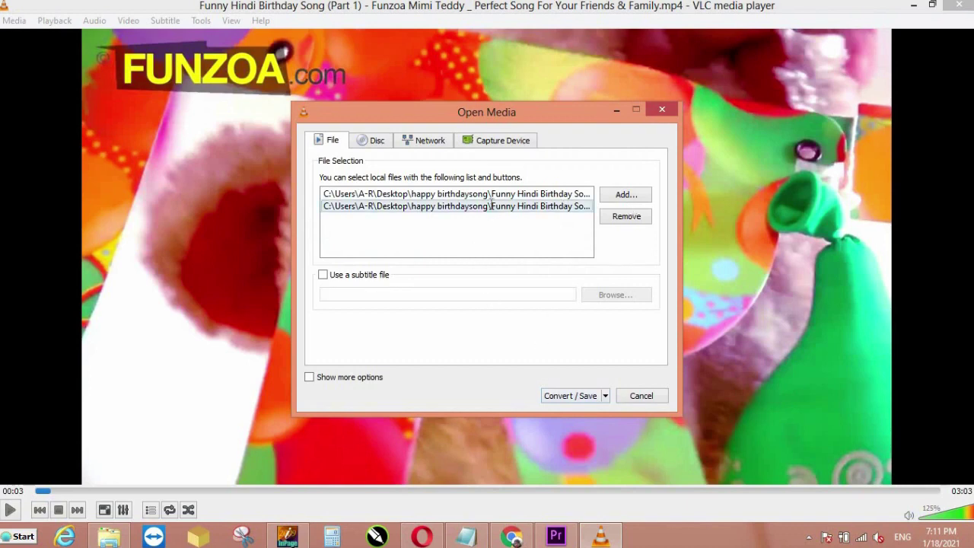
{"action": "left_click", "coordinate": [566, 398]}
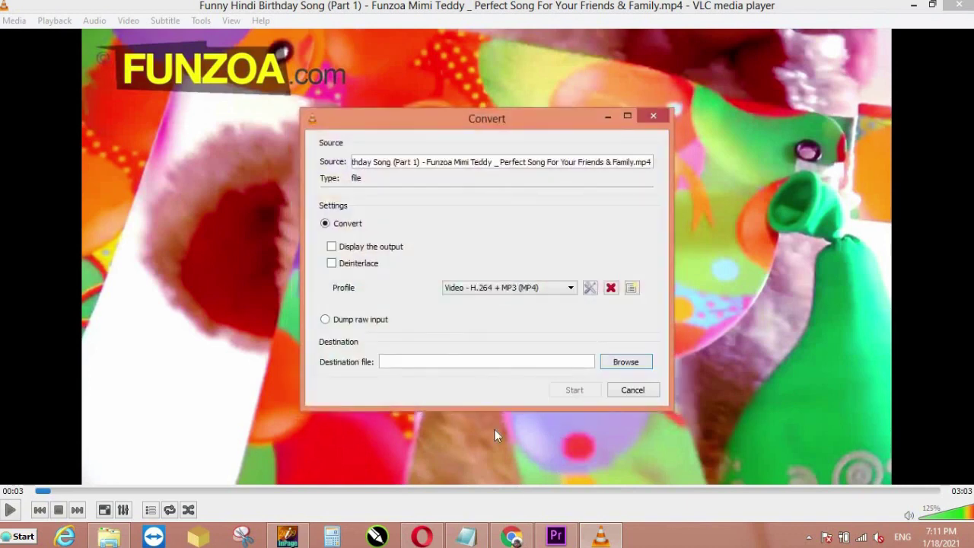
{"action": "left_click", "coordinate": [533, 290]}
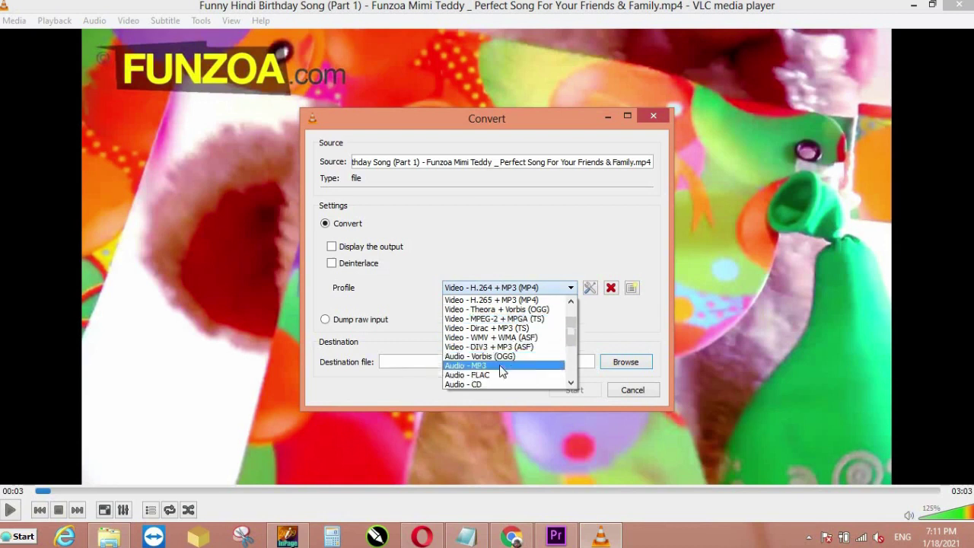
{"action": "left_click", "coordinate": [502, 366]}
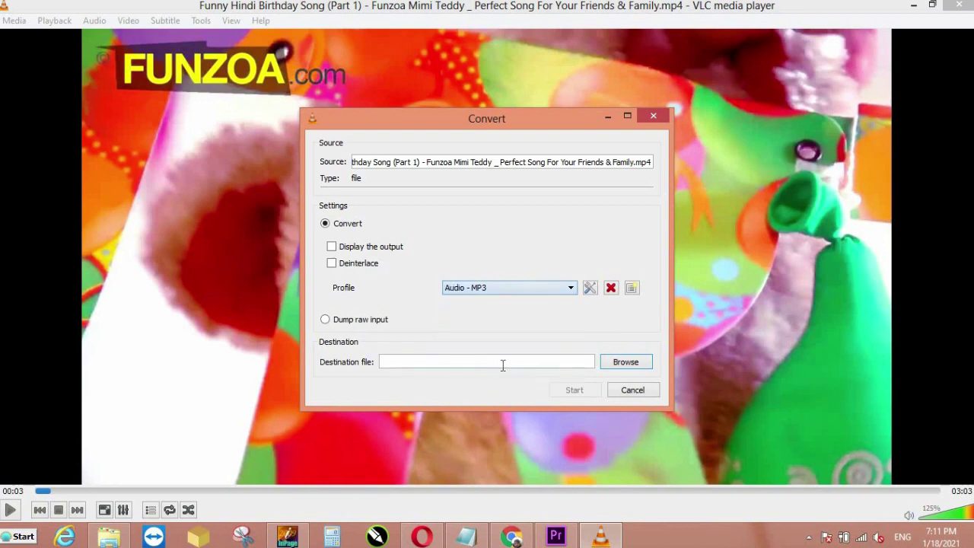
- Set the destination file to "Birthday song audio" in the happy birthdaysong folder and start the conversion
{"action": "left_click", "coordinate": [620, 366]}
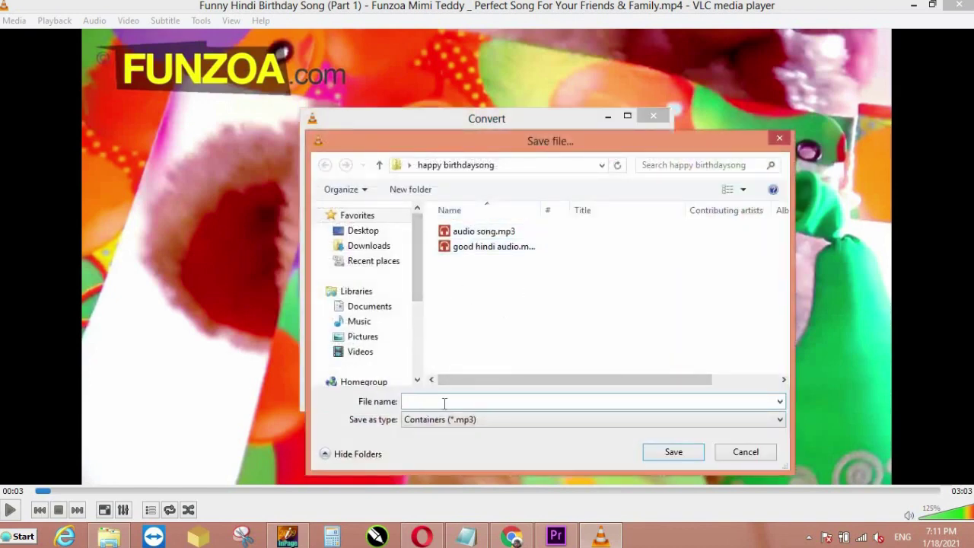
{"action": "type", "text": "B"}
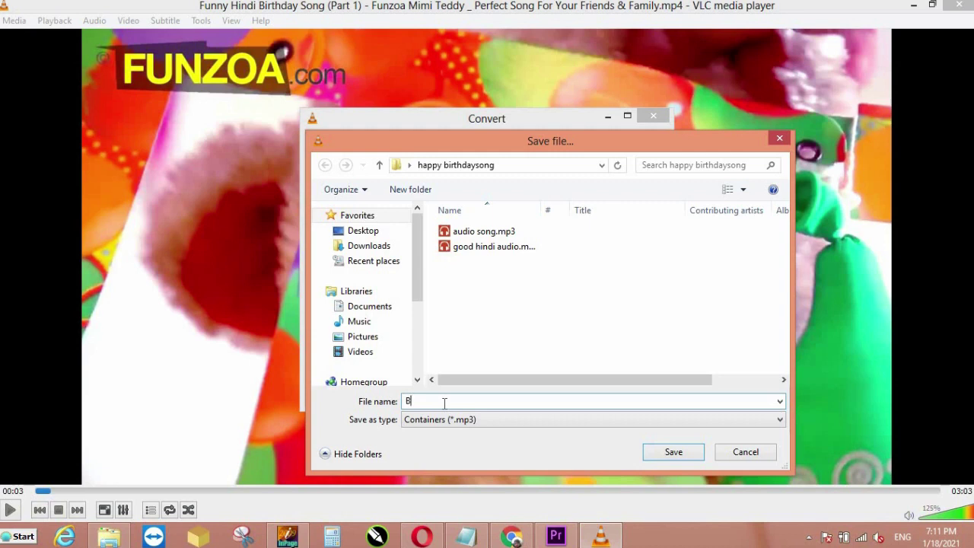
{"action": "type", "text": "irthday song audio"}
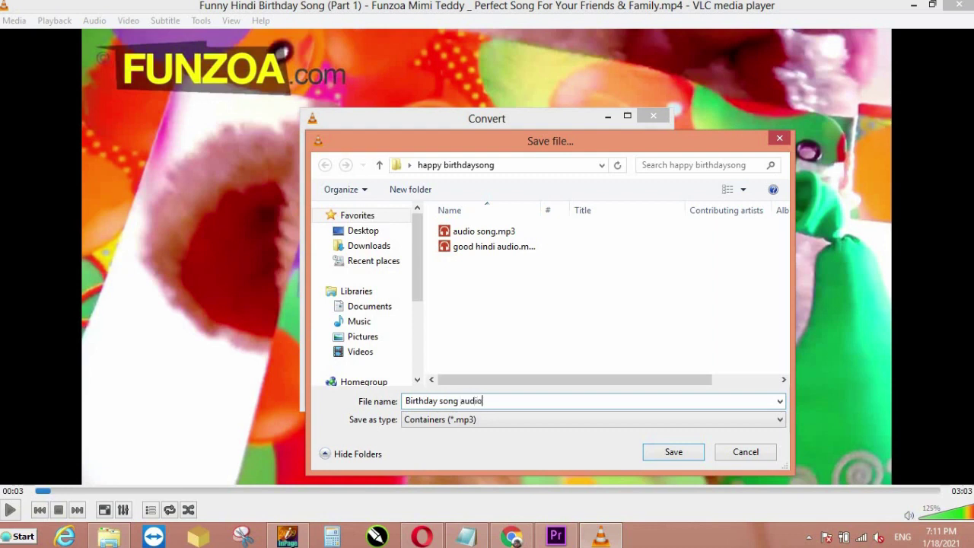
{"action": "left_click", "coordinate": [673, 451]}
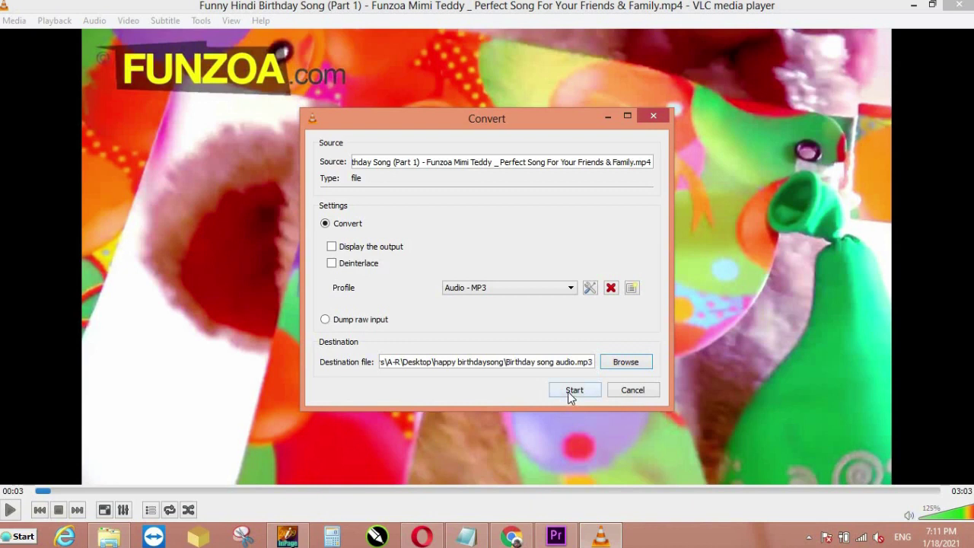
{"action": "left_click", "coordinate": [572, 391]}
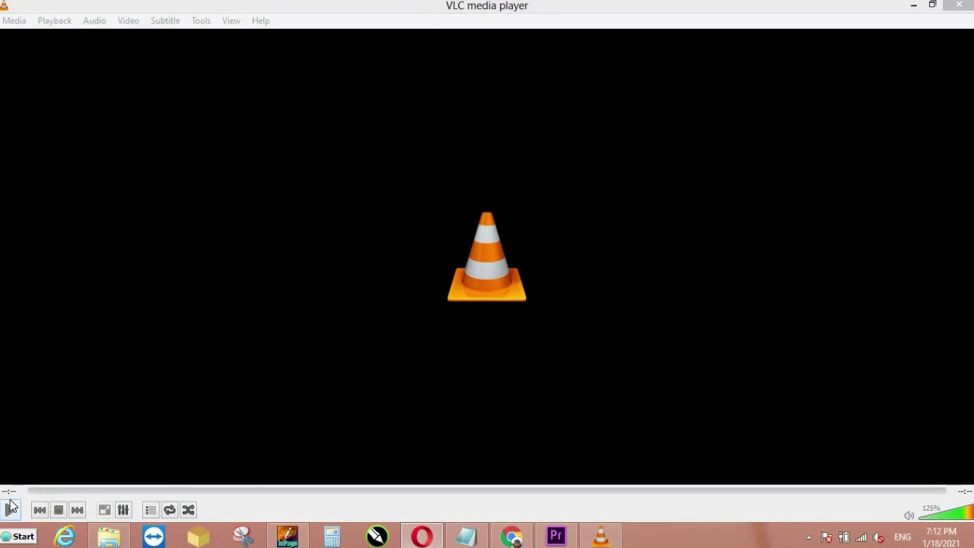
- Refresh the desktop and open the happy birthdaysong folder in a maximized window
{"action": "key", "text": "super+d"}
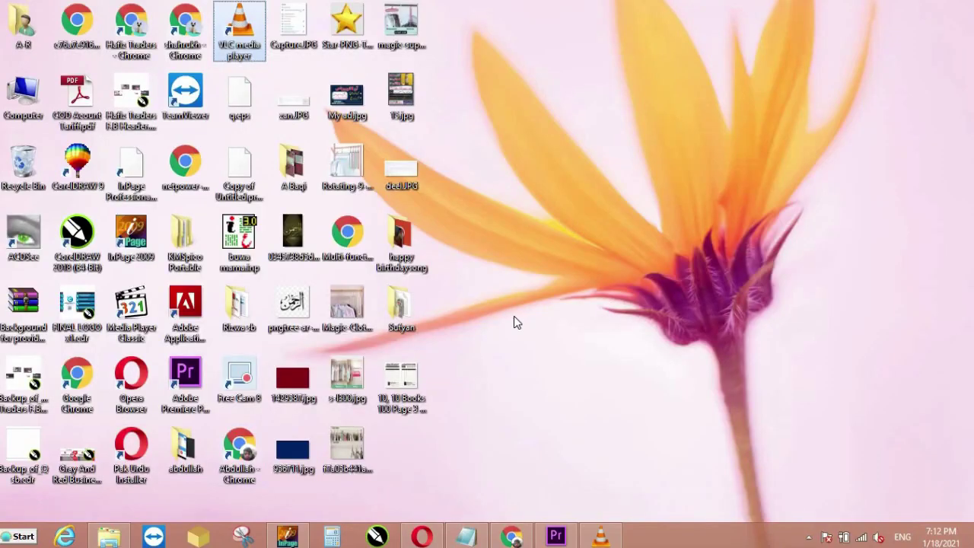
{"action": "right_click", "coordinate": [542, 260]}
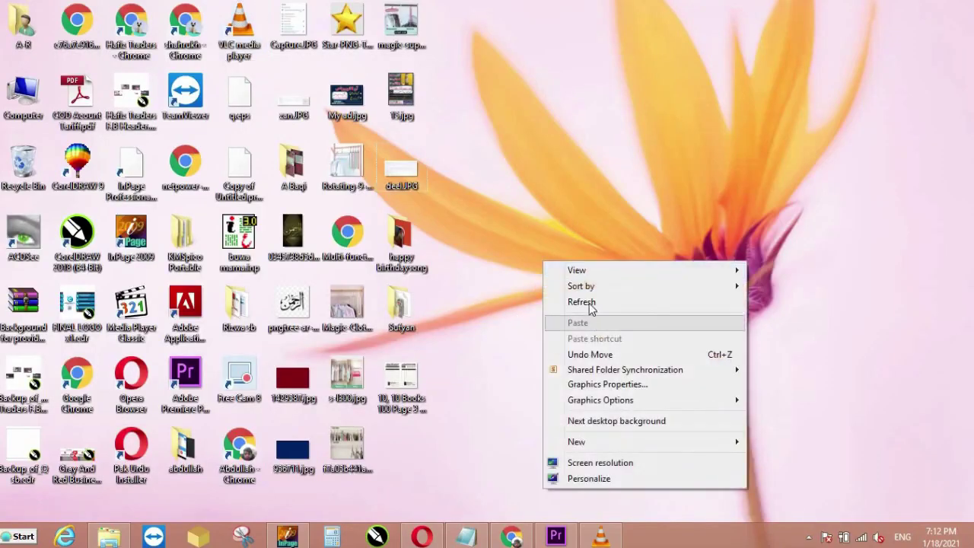
{"action": "left_click", "coordinate": [593, 301]}
{"action": "double_click", "coordinate": [411, 251]}
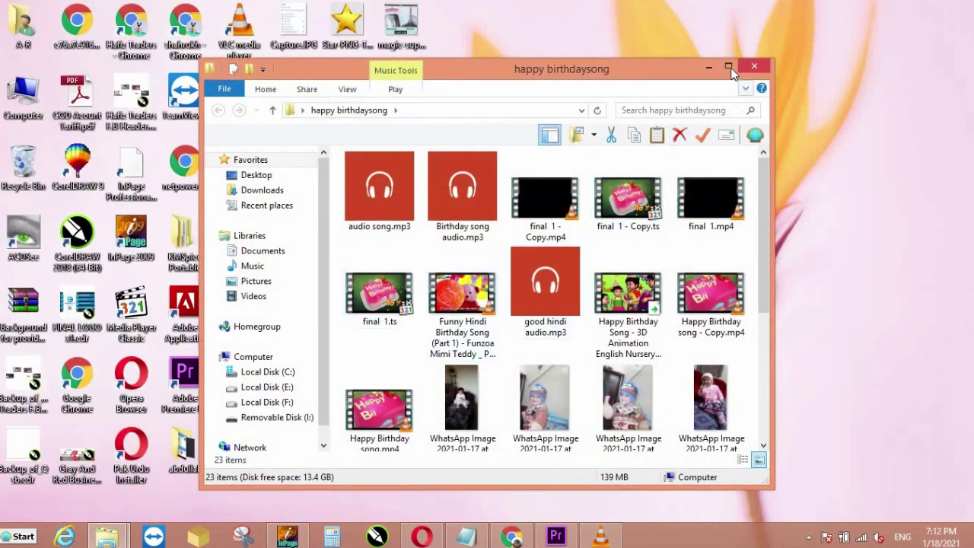
{"action": "left_click", "coordinate": [728, 66]}
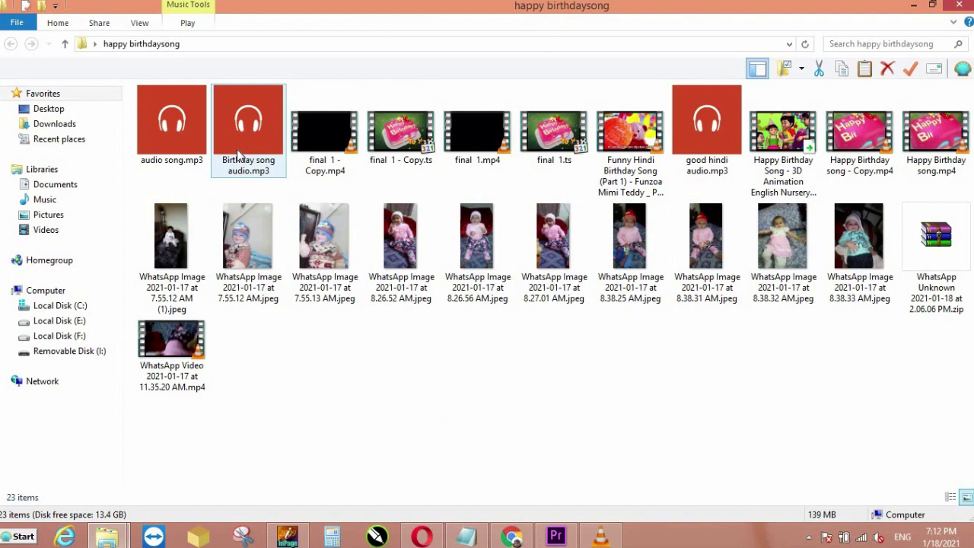
- Open Birthday song audio.mp3 from the folder and resume its playback in the default player
{"action": "double_click", "coordinate": [237, 152]}
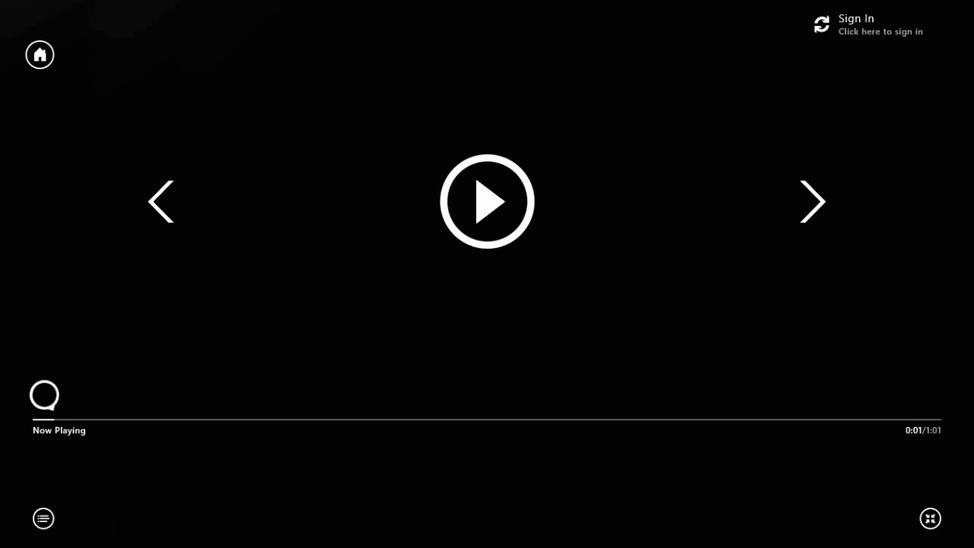
{"action": "right_click", "coordinate": [47, 404]}
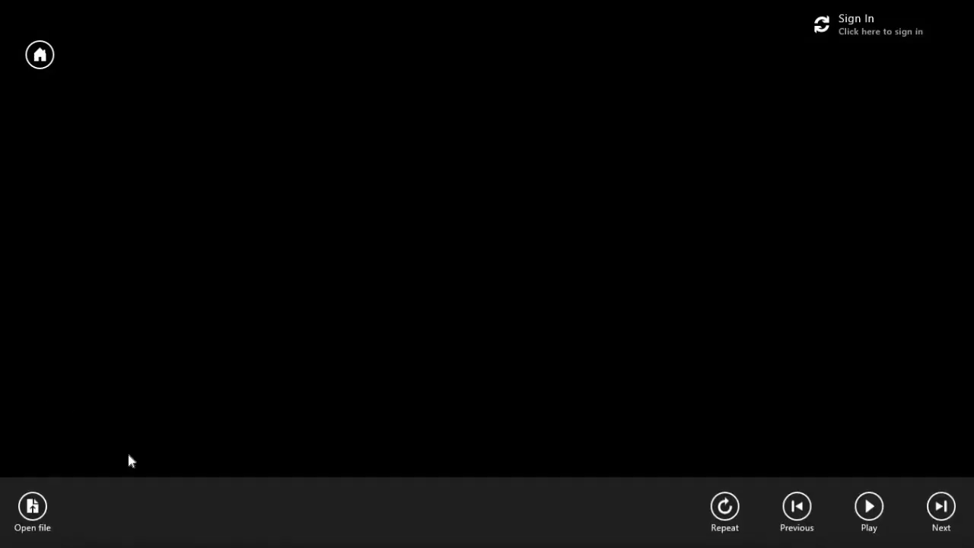
{"action": "left_click", "coordinate": [872, 516]}
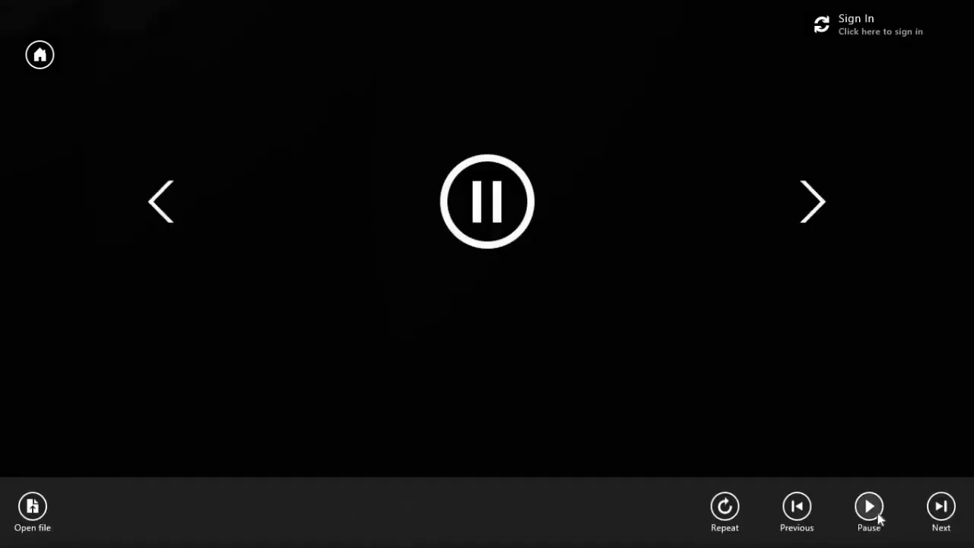